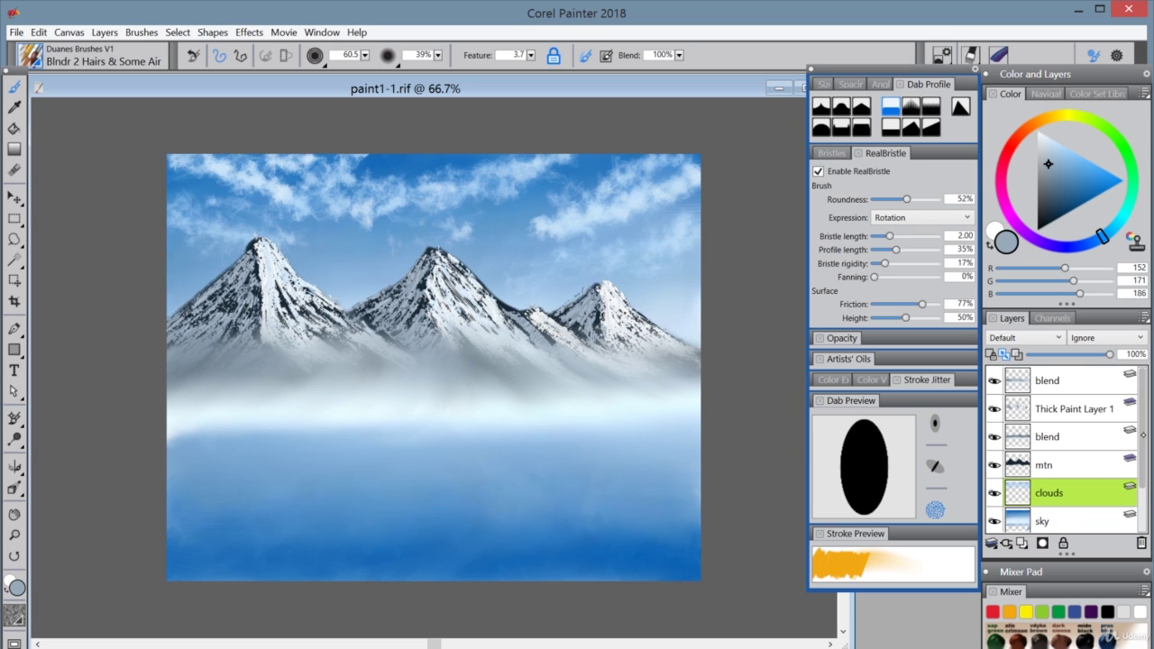
- Group the clouds, sky and water layers, name the group "sky" and check its contents
scroll(1141, 447, "down", 2)
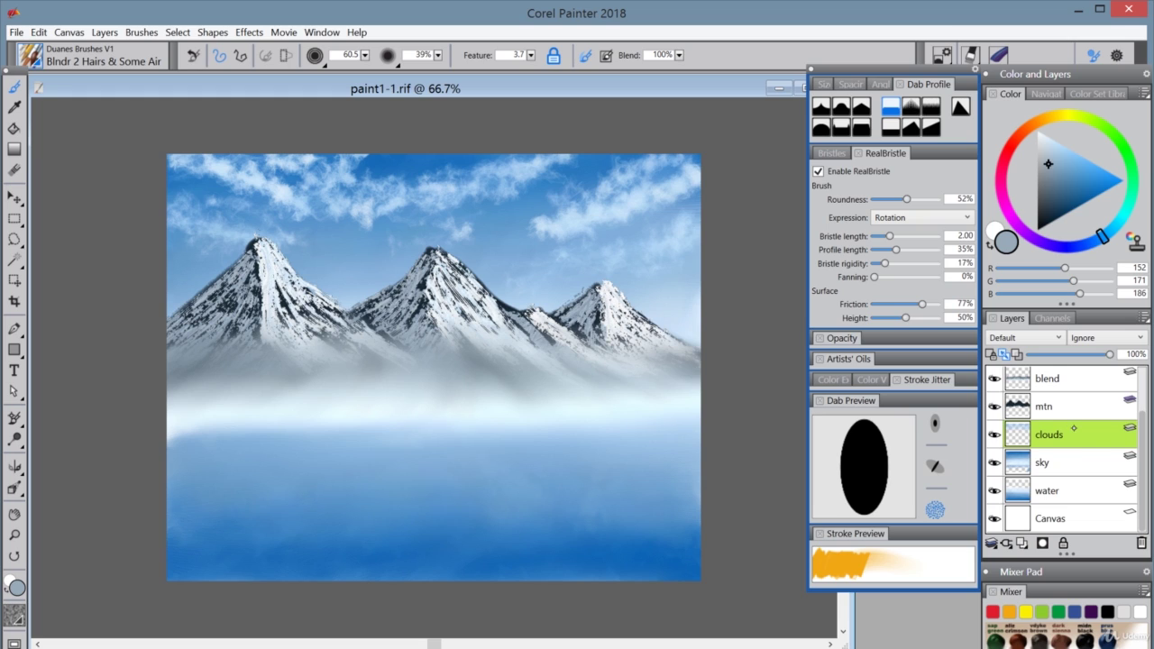
left_click(1057, 488, "shift")
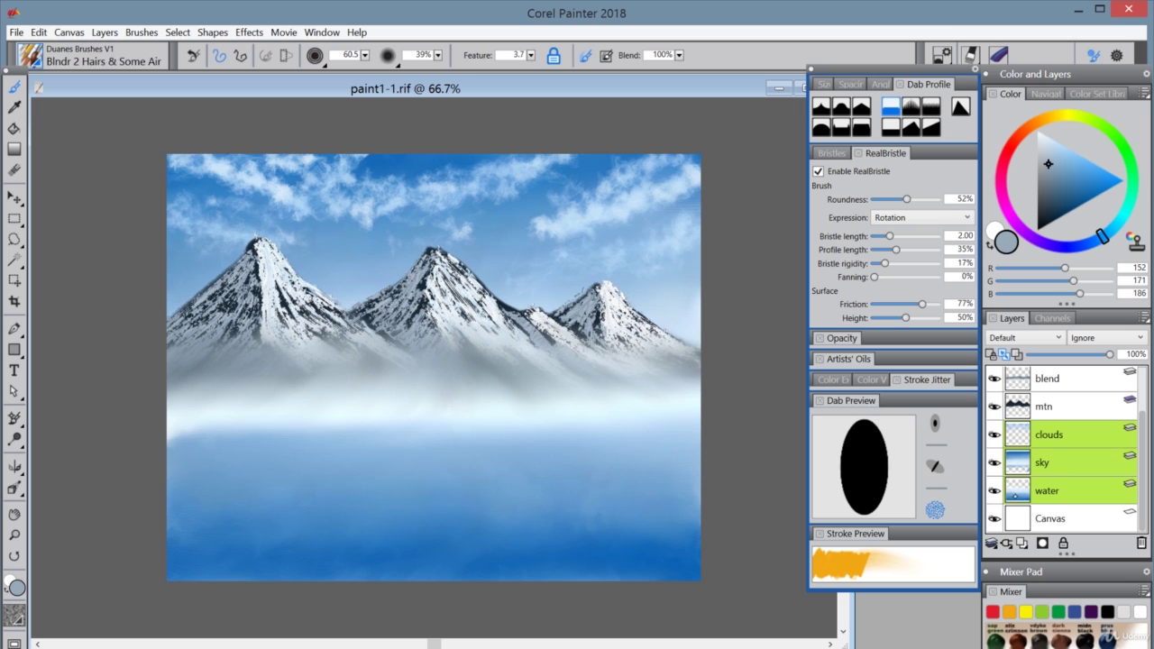
left_click(991, 543)
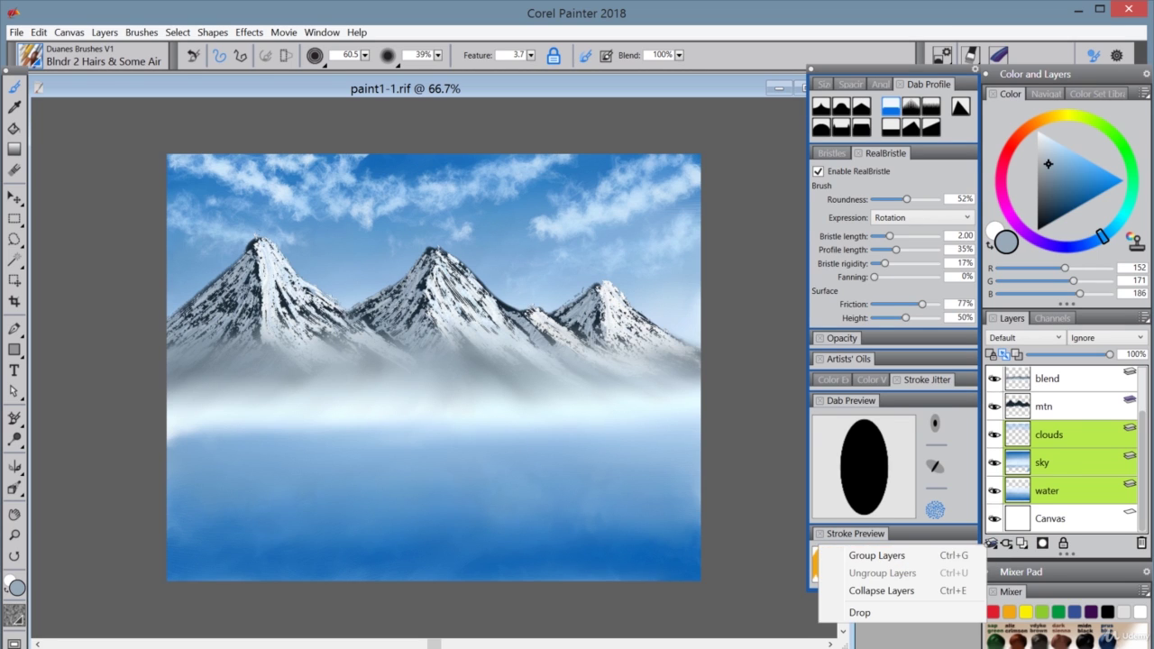
left_click(902, 556)
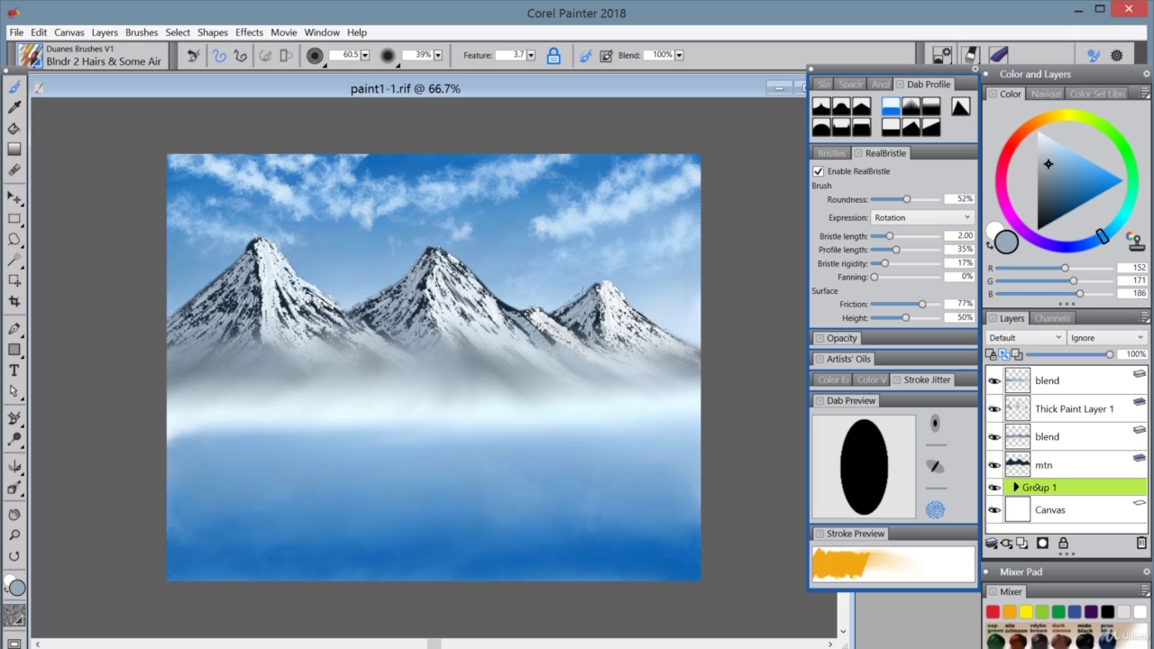
double_click(1035, 487)
type("sky")
key("Return")
left_click(1016, 487)
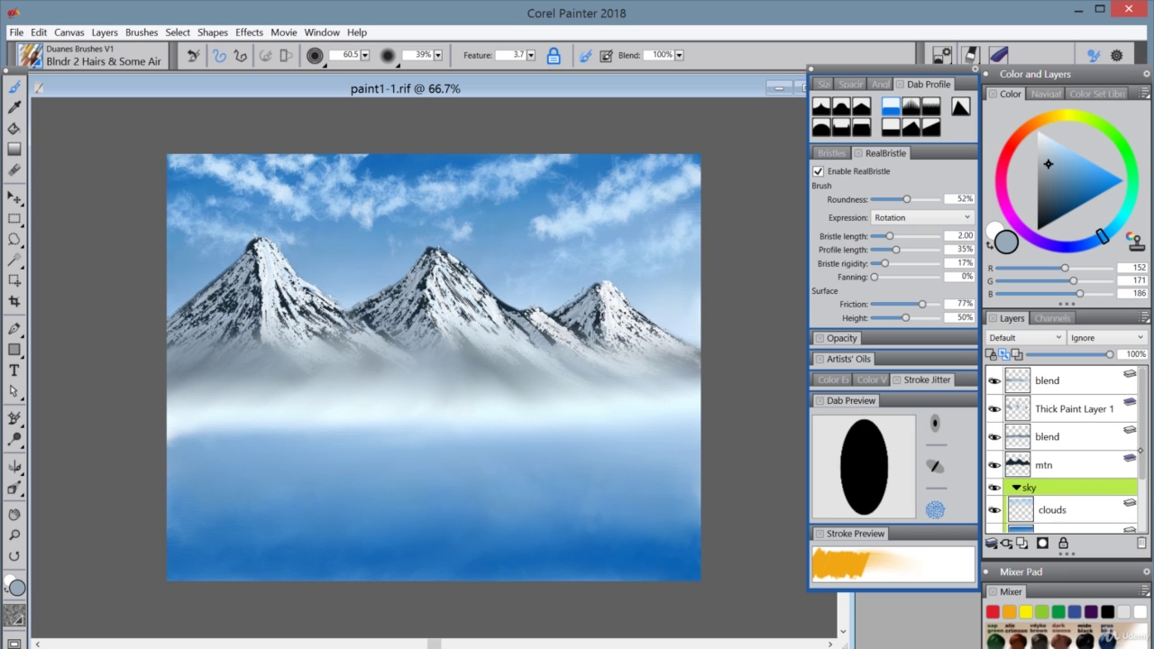
scroll(1141, 453, "down", 3)
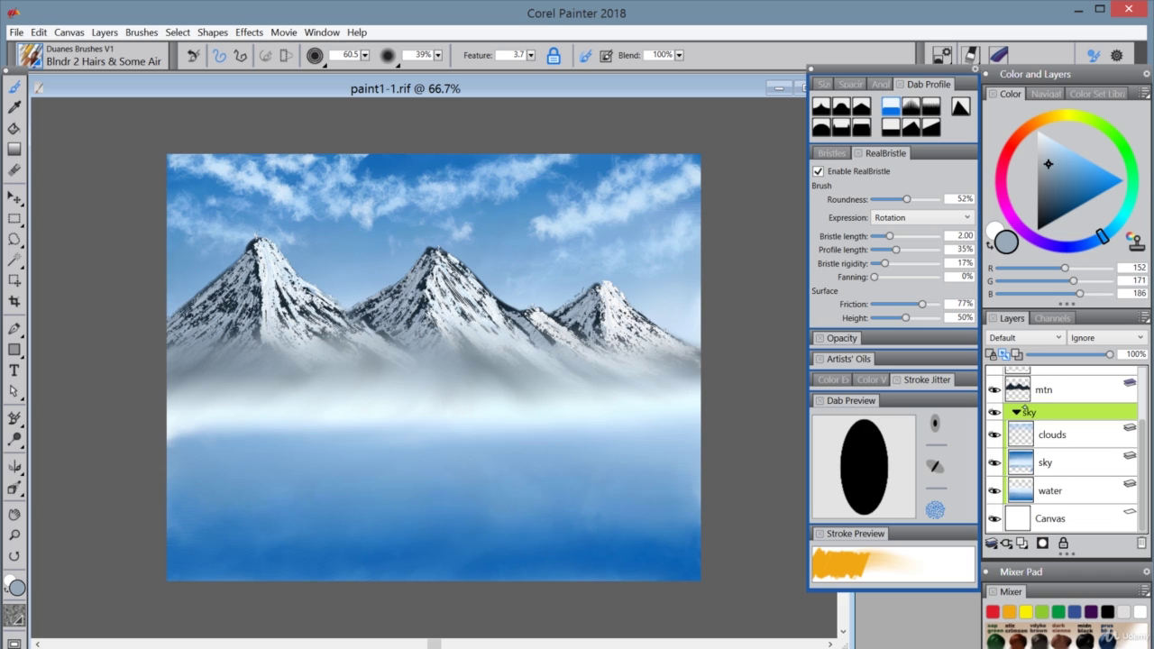
left_click(1017, 411)
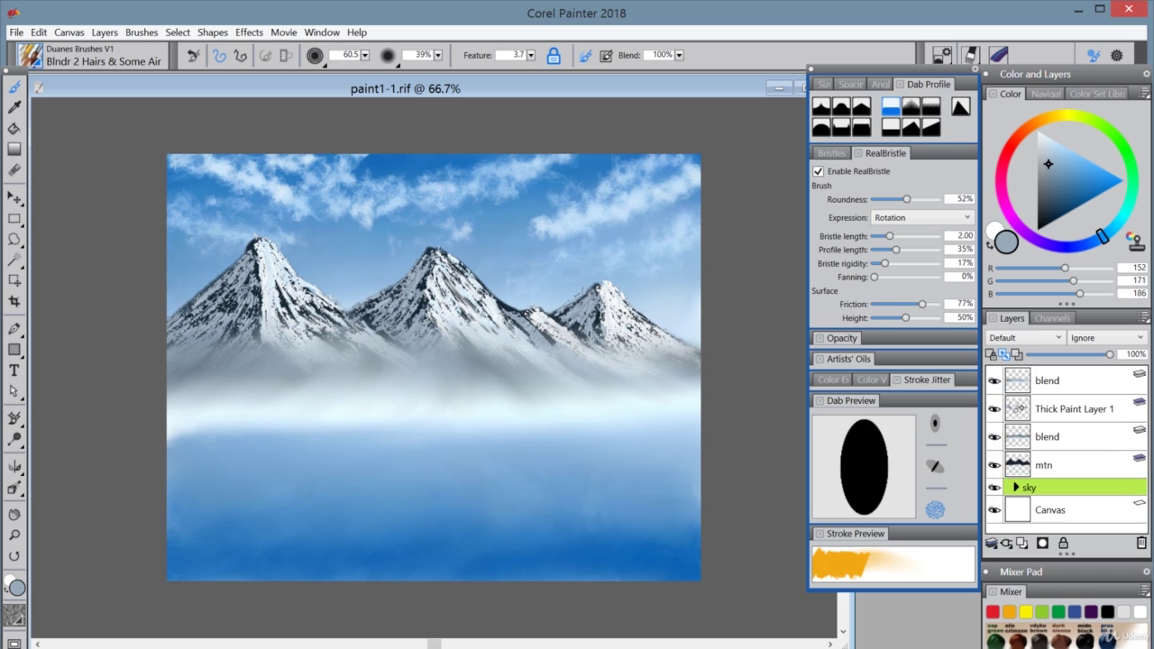
- Group the two blend layers, Thick Paint Layer 1 and the mtn layer, name the group "mtn" and check its contents
left_click(1060, 379)
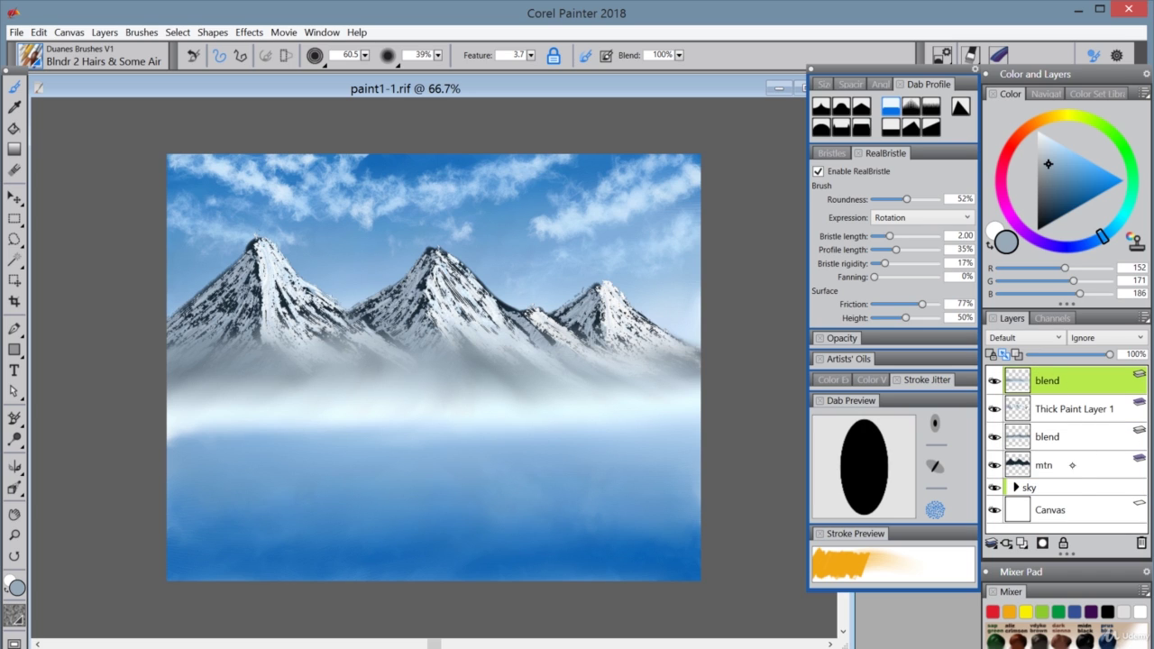
left_click(1053, 460, "shift")
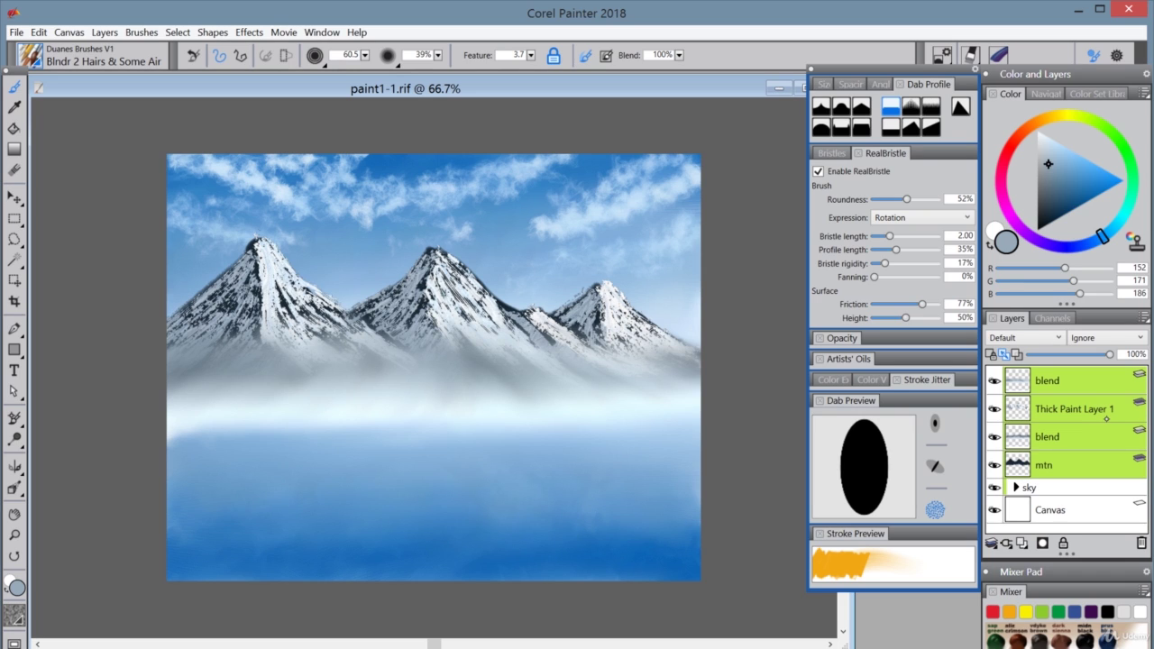
left_click(991, 544)
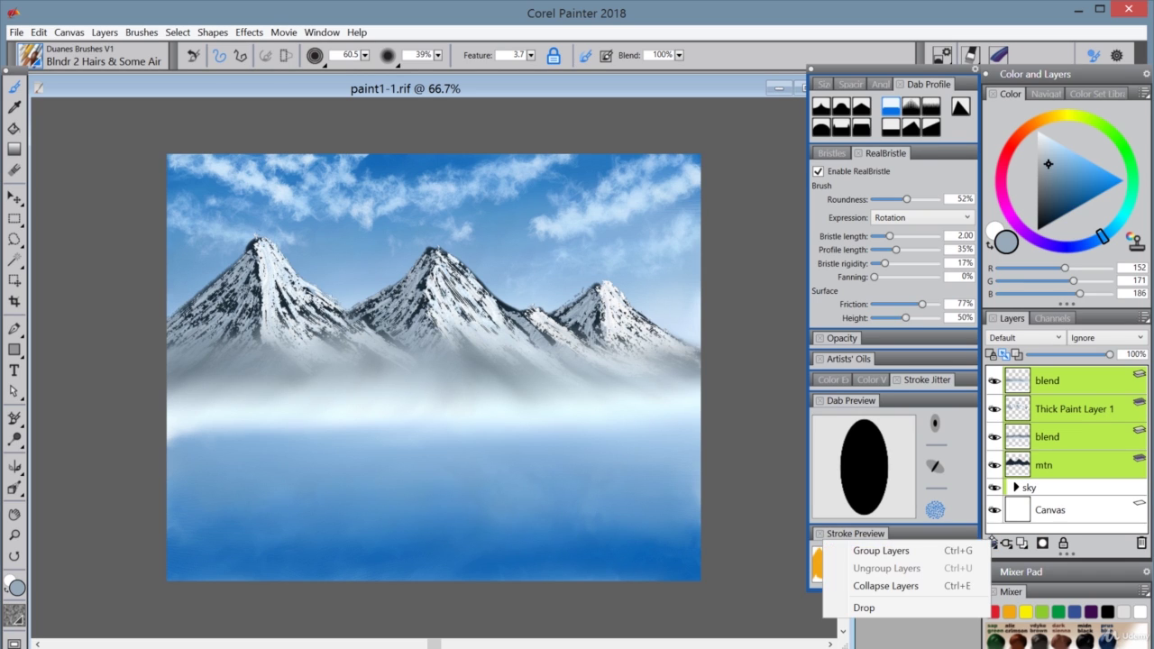
left_click(882, 550)
double_click(1041, 375)
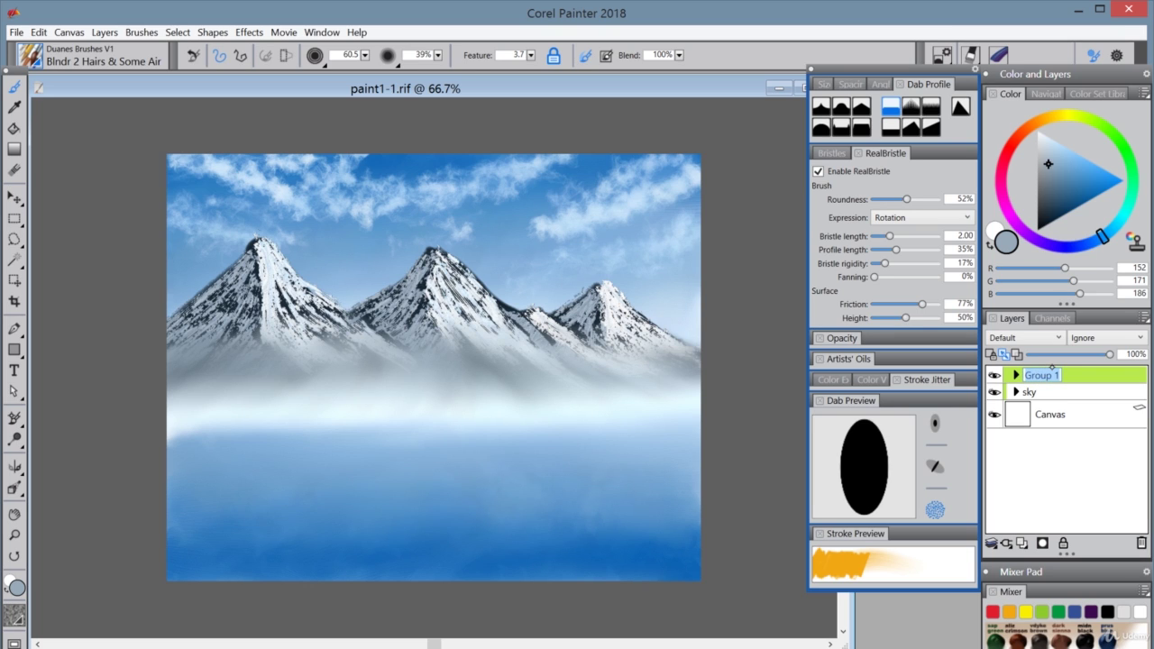
type("mtn")
key("Return")
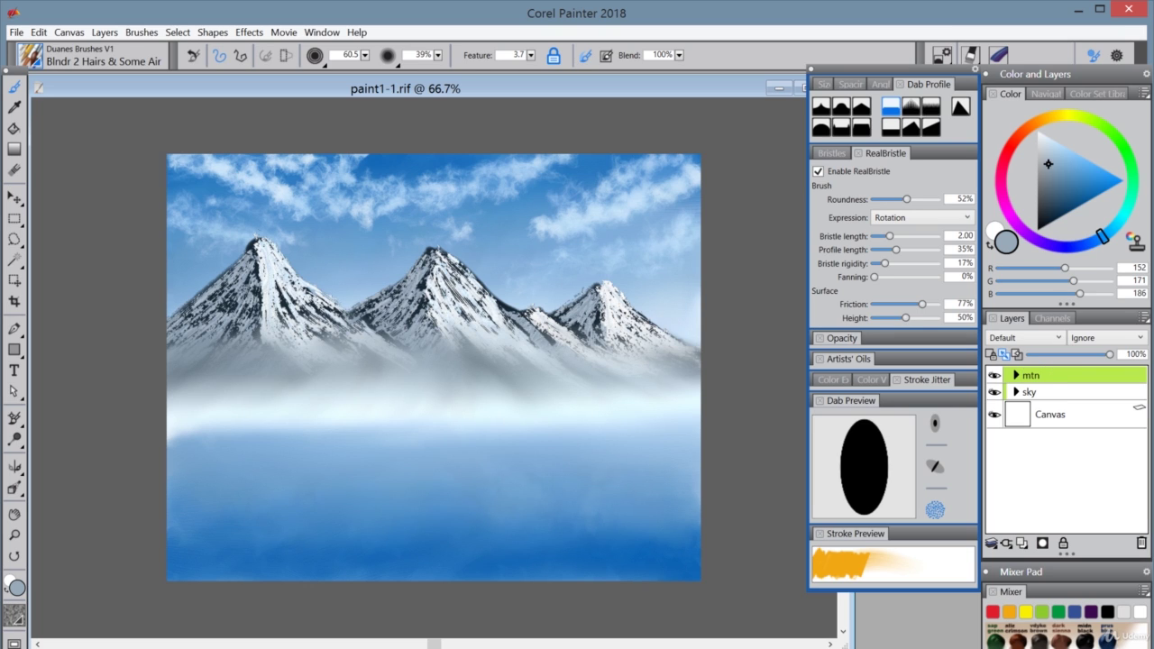
left_click(1016, 375)
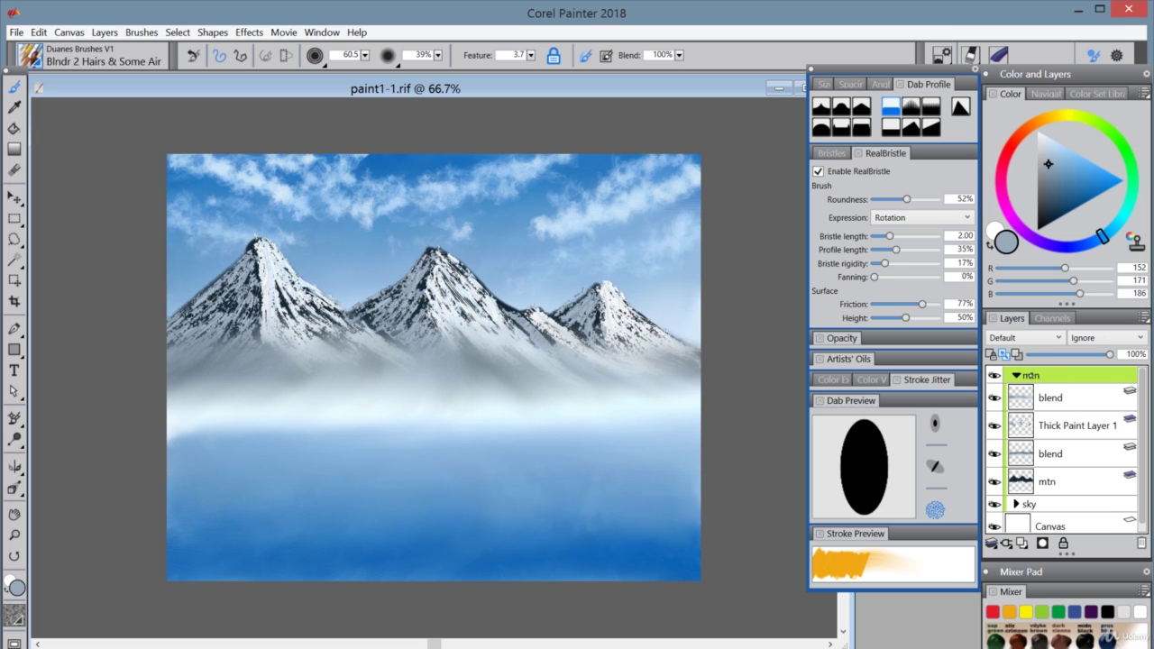
left_click(1016, 375)
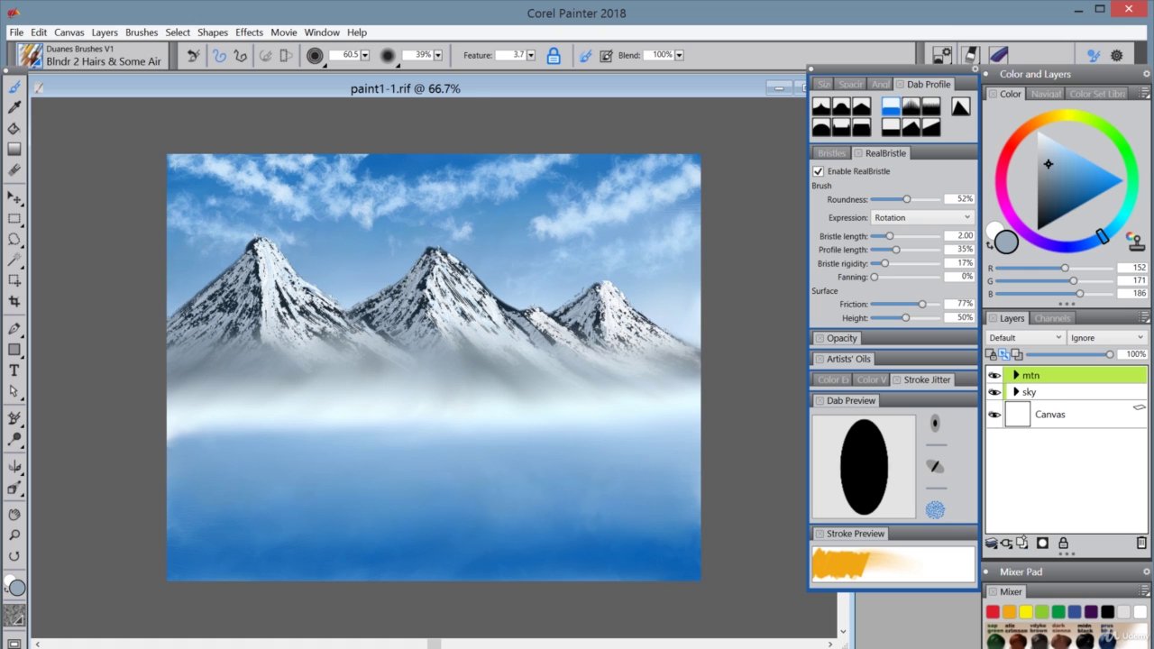
- Add a new layer above the mtn group and review the layers inside that group
left_click(1022, 542)
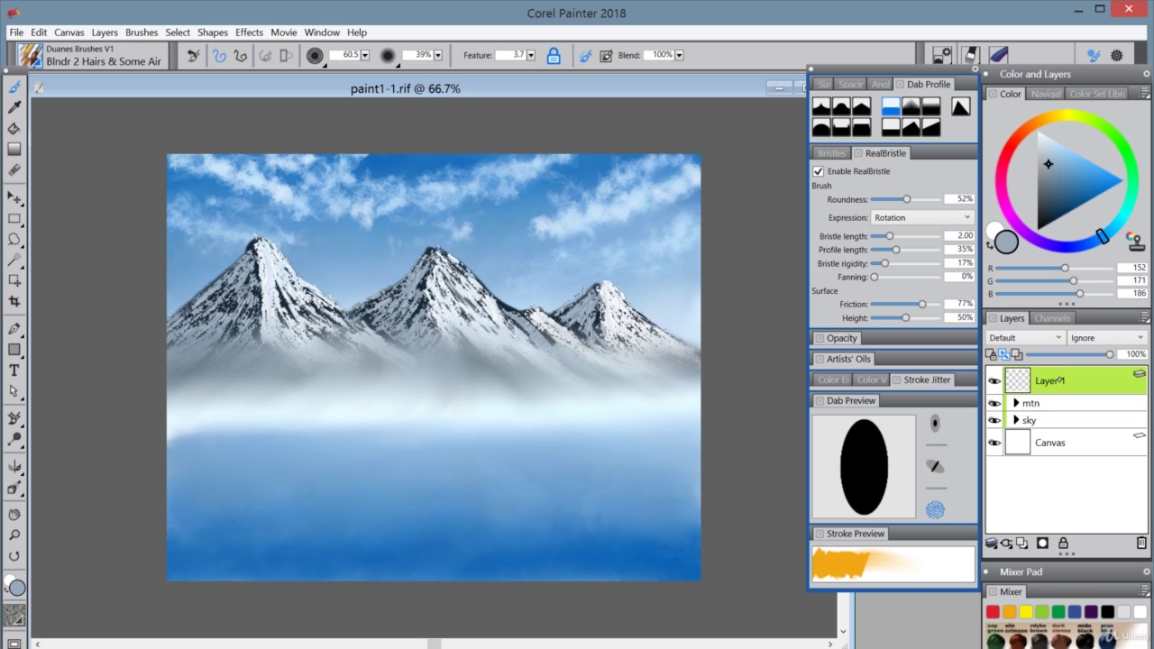
left_click(1018, 403)
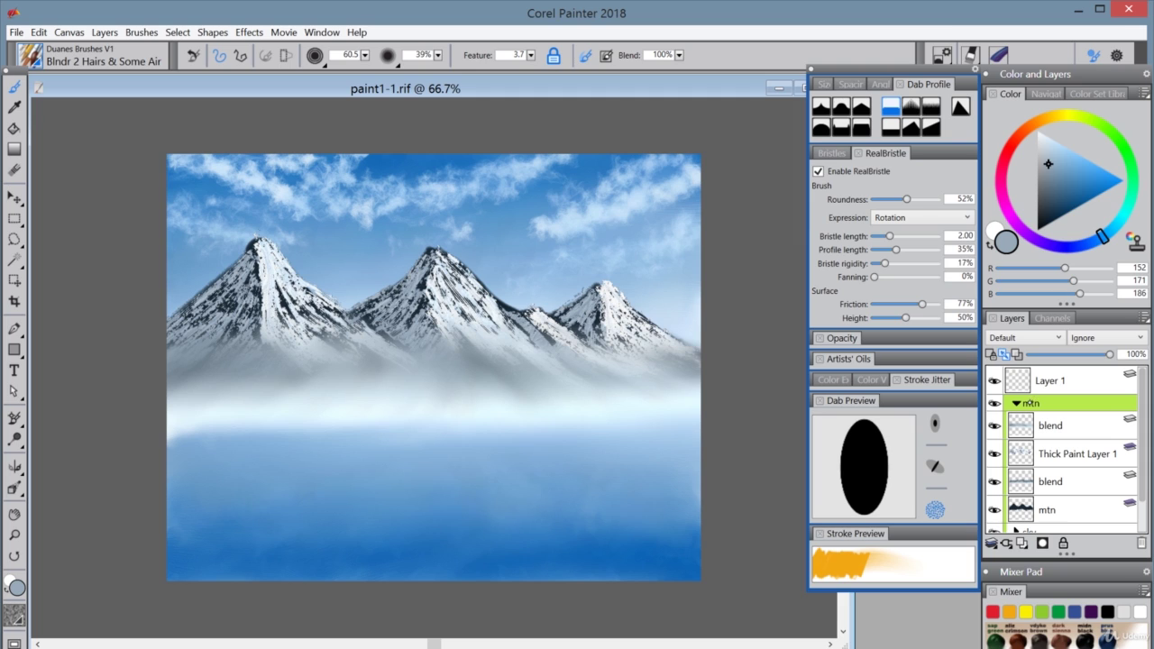
left_click(1016, 403)
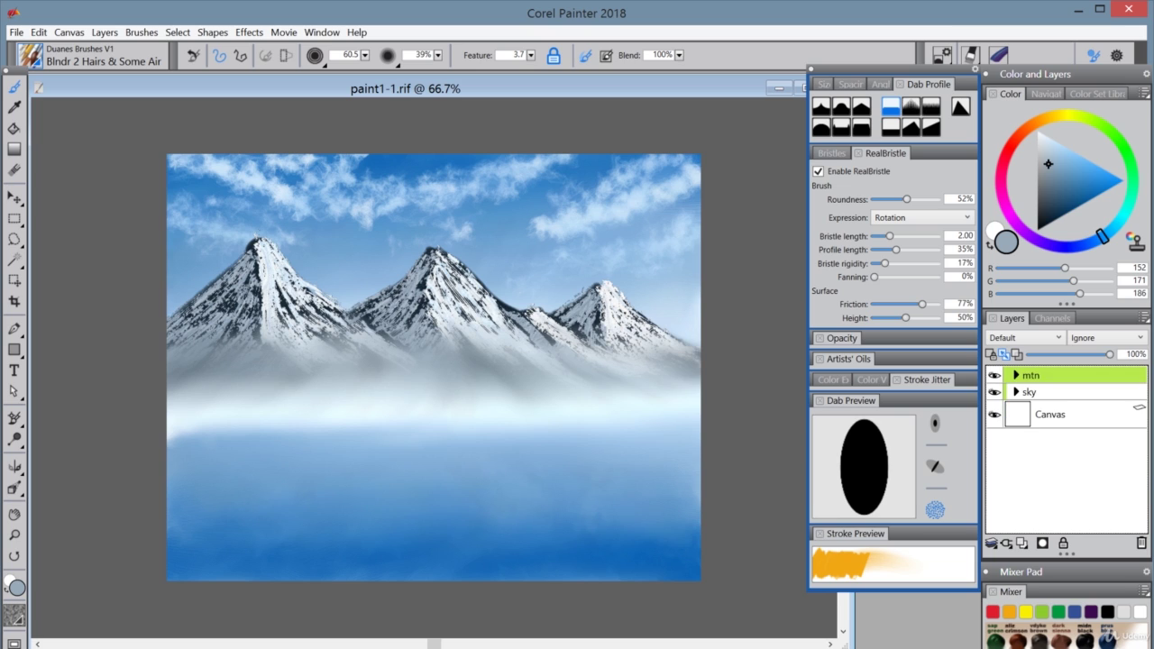
- Undo the grouping of the mountain layers and of the sky layers
key("ctrl+u")
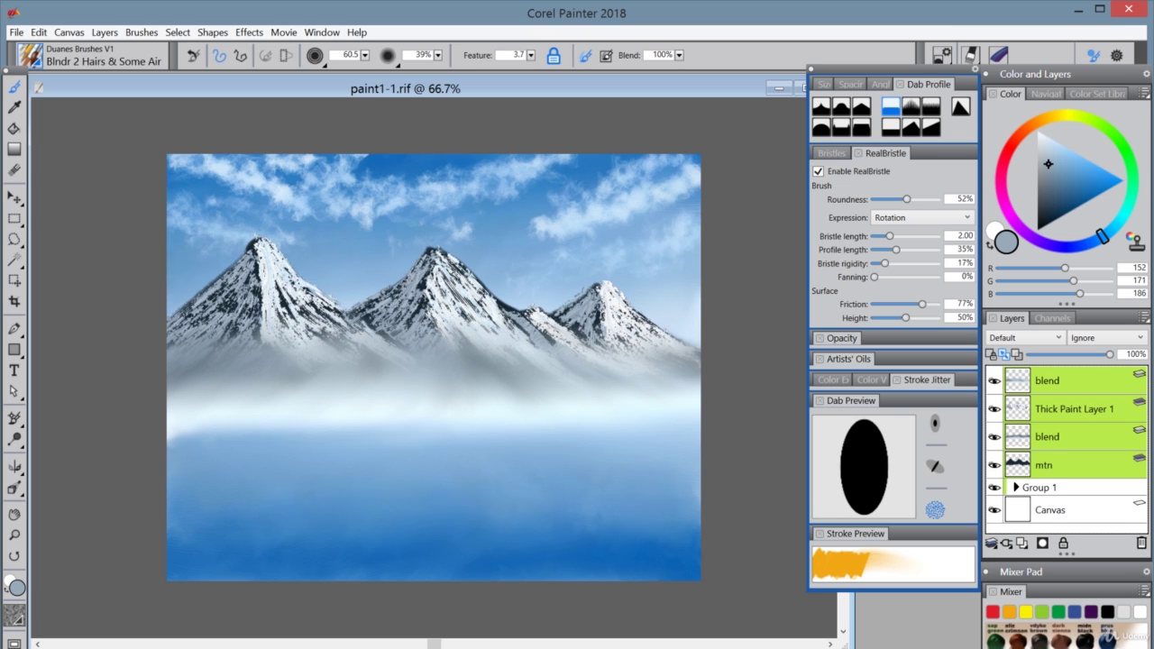
key("ctrl+u")
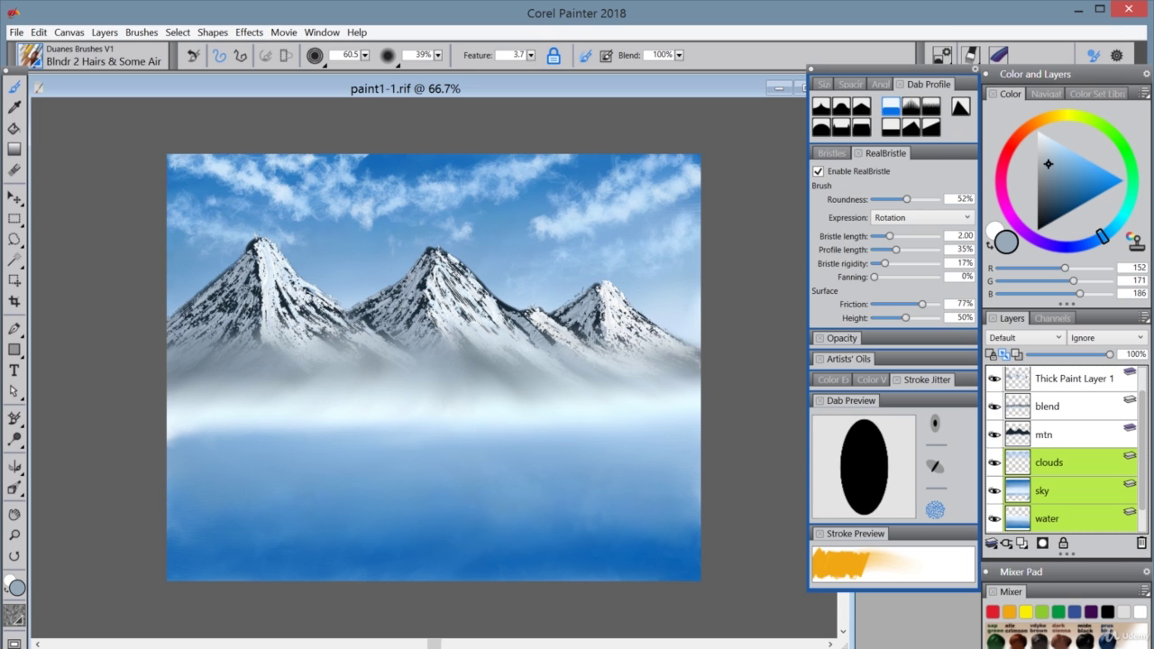
- Collapse all layers above the Canvas, from the uppermost blend layer down to water, into one image layer, committing the shapes and plugin layers
scroll(1141, 375, "up", 2)
scroll(1141, 429, "down", 3)
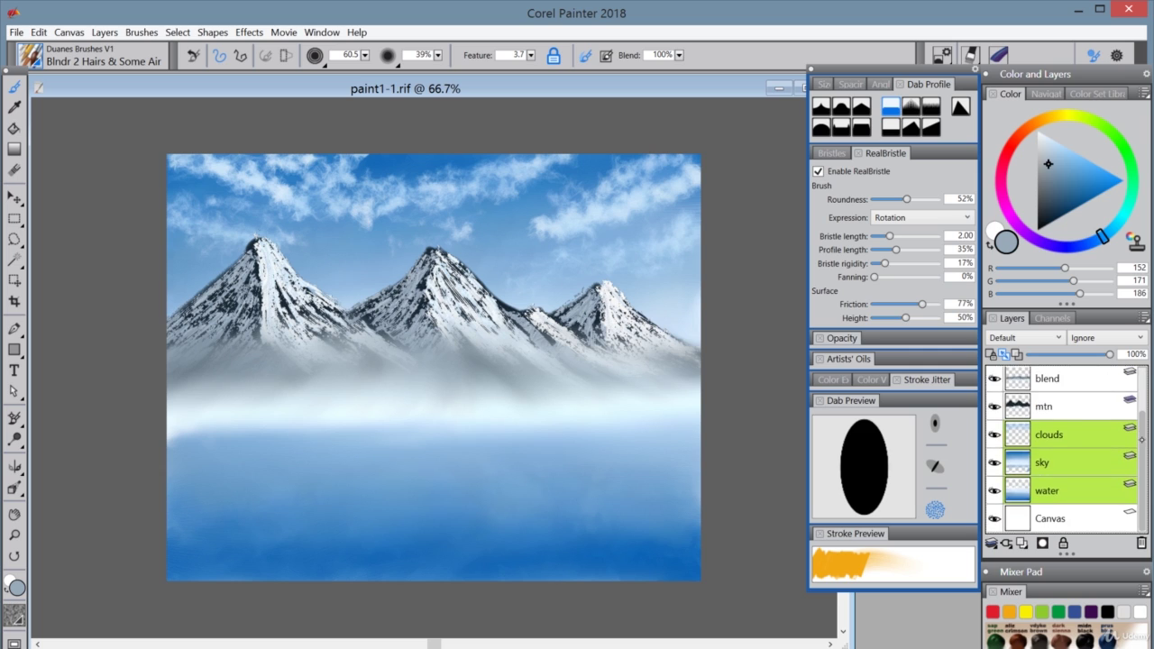
scroll(1142, 430, "up", 2)
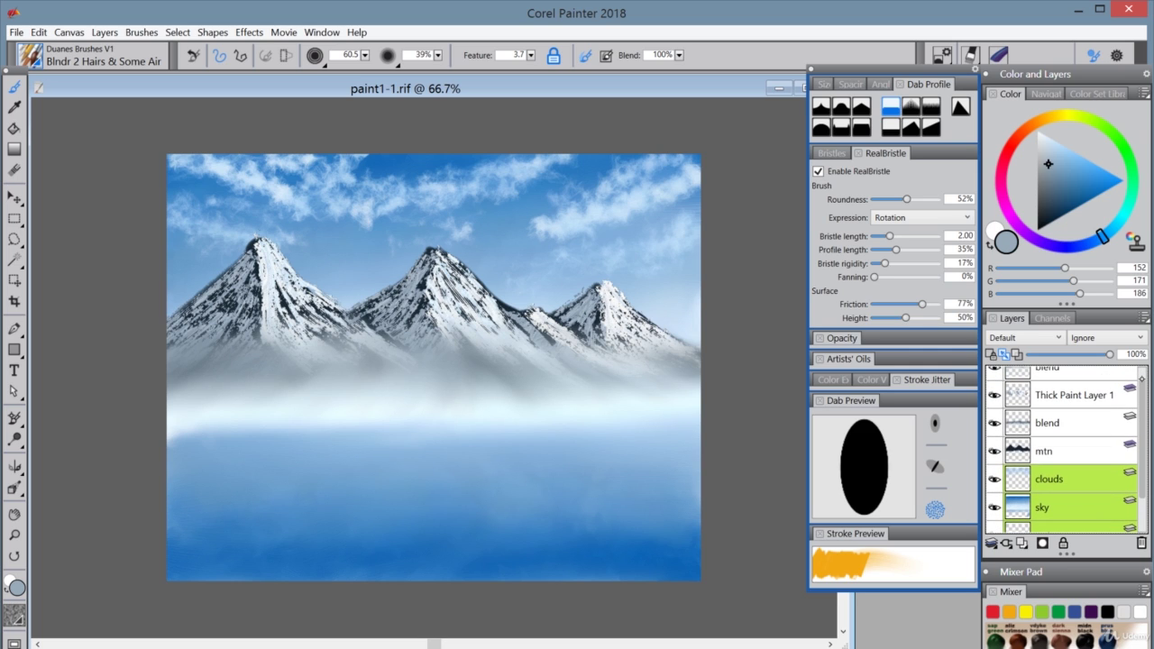
scroll(1141, 388, "up", 1)
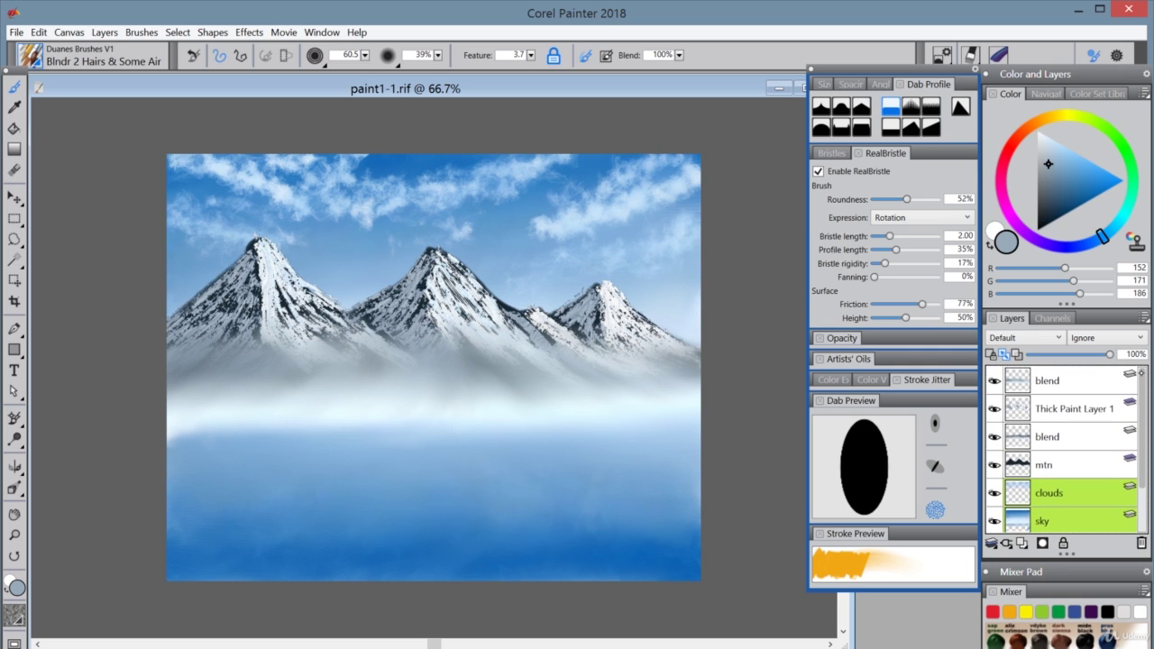
left_click(1077, 378)
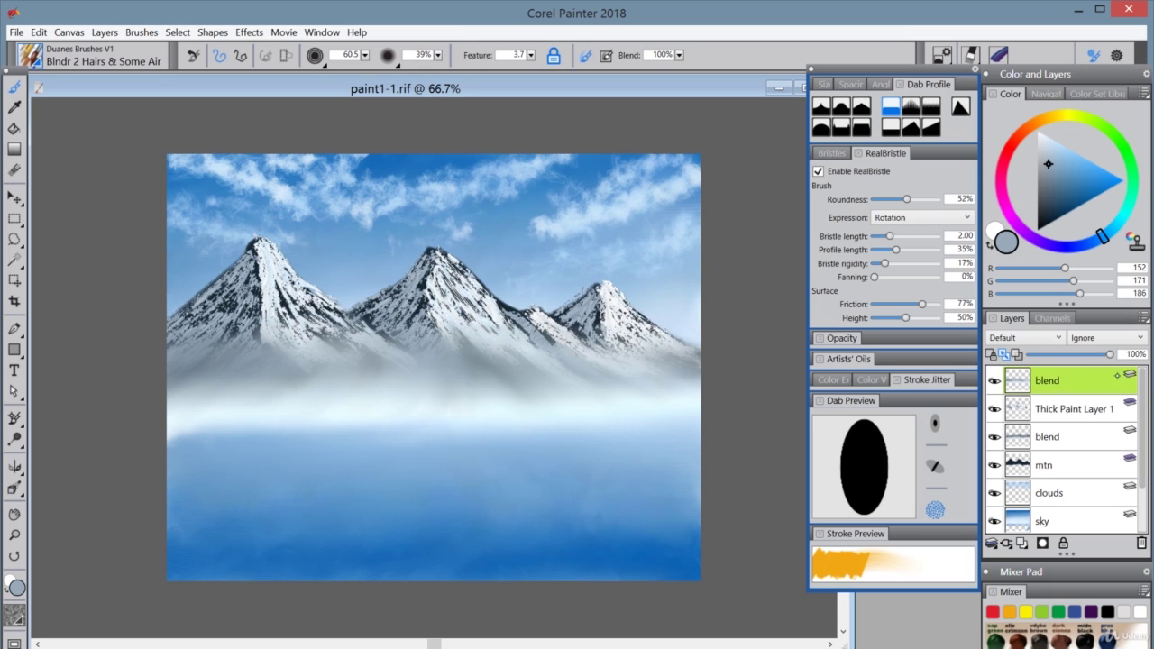
scroll(1141, 388, "down", 3)
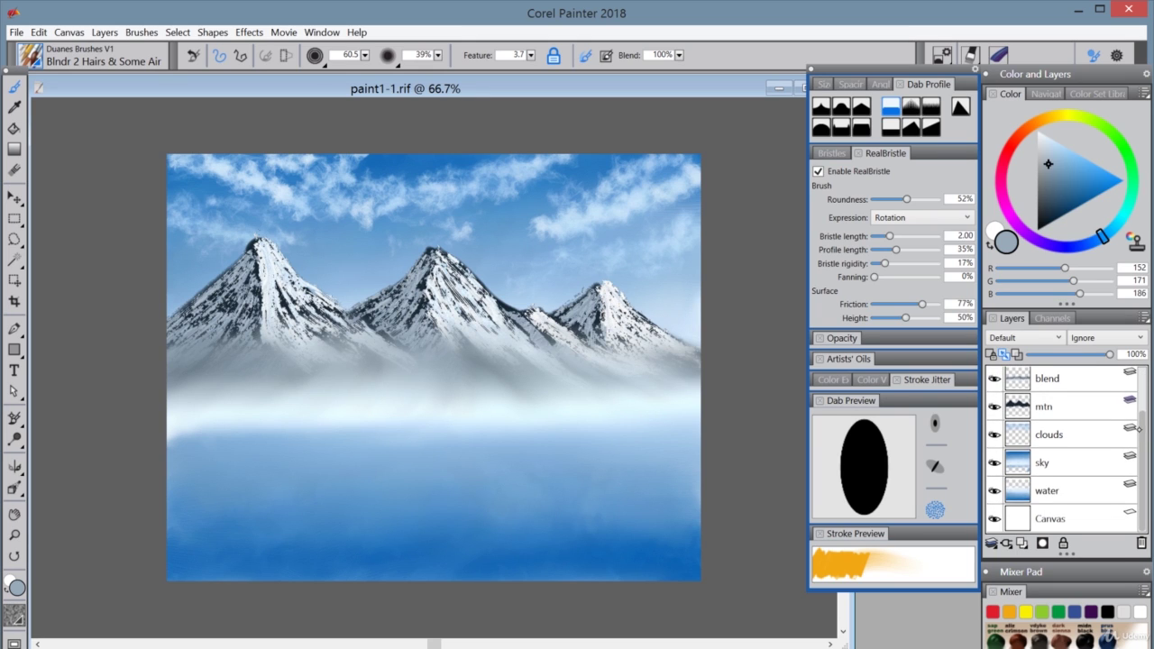
key("shift")
left_click(1057, 488, "shift")
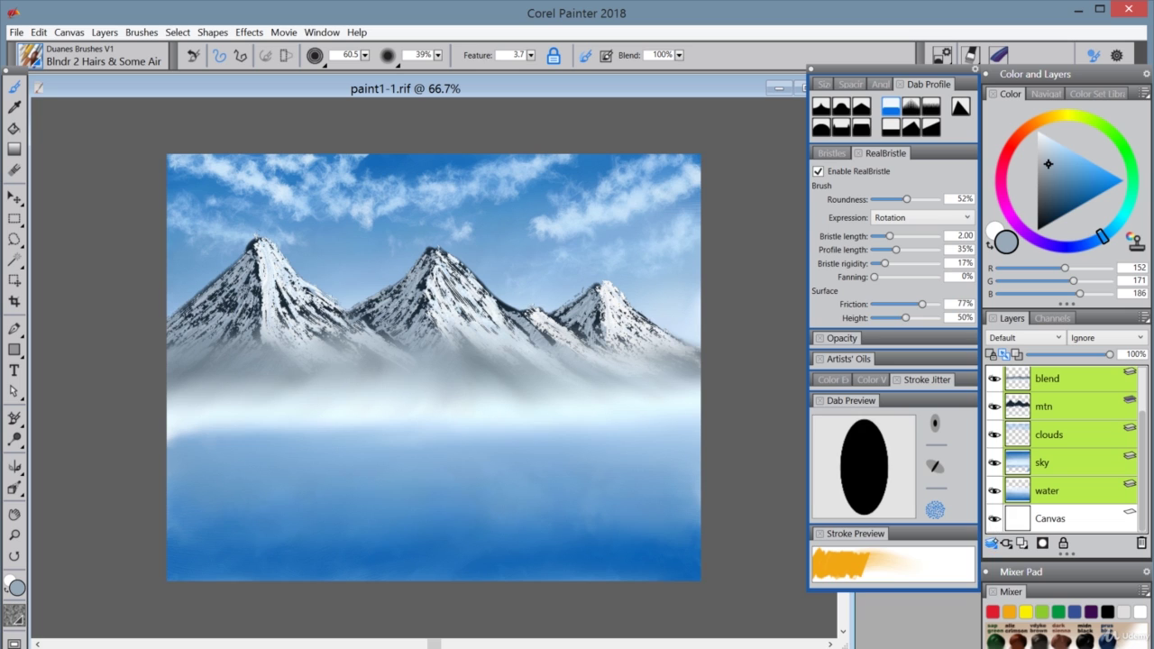
left_click(993, 543)
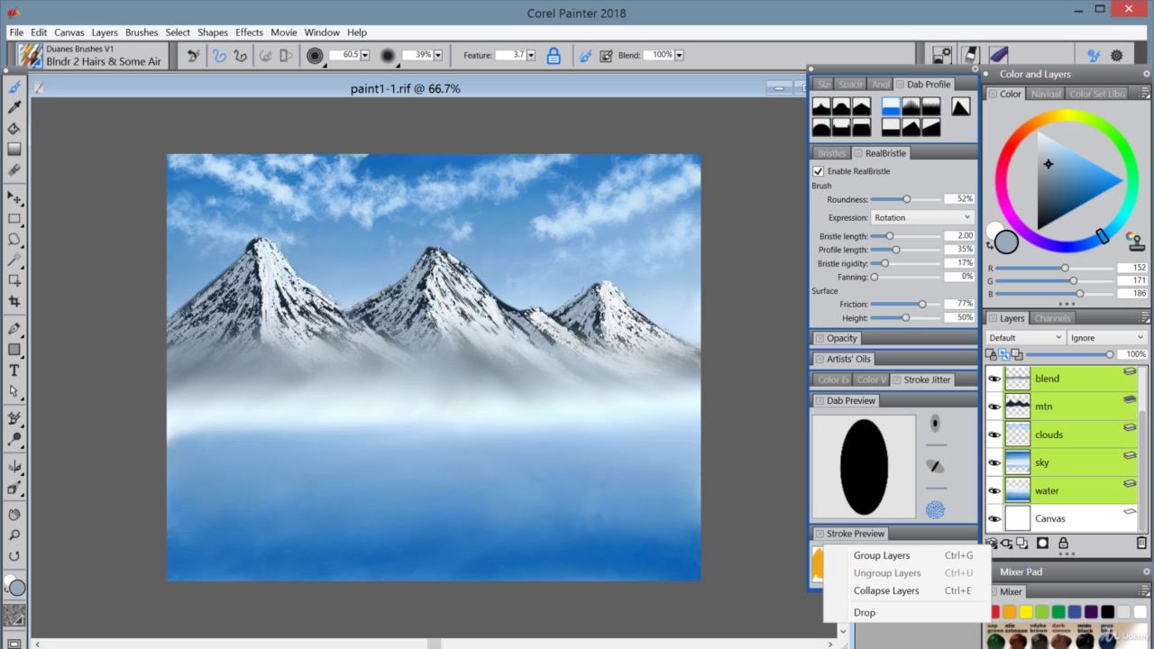
left_click(906, 591)
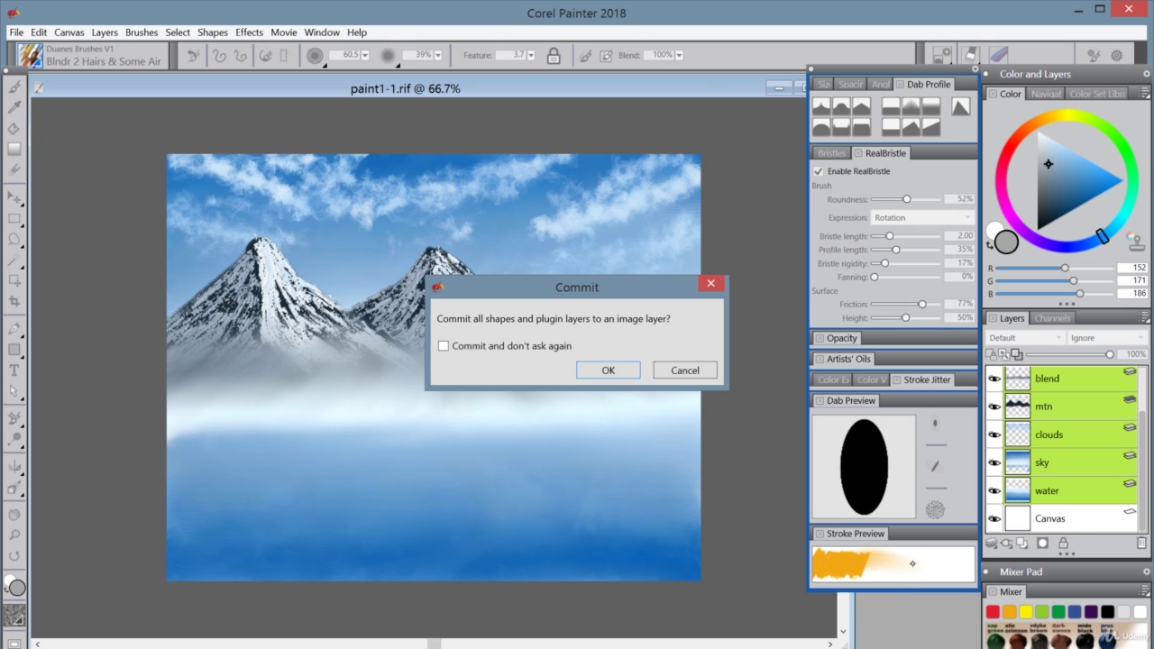
left_click(607, 370)
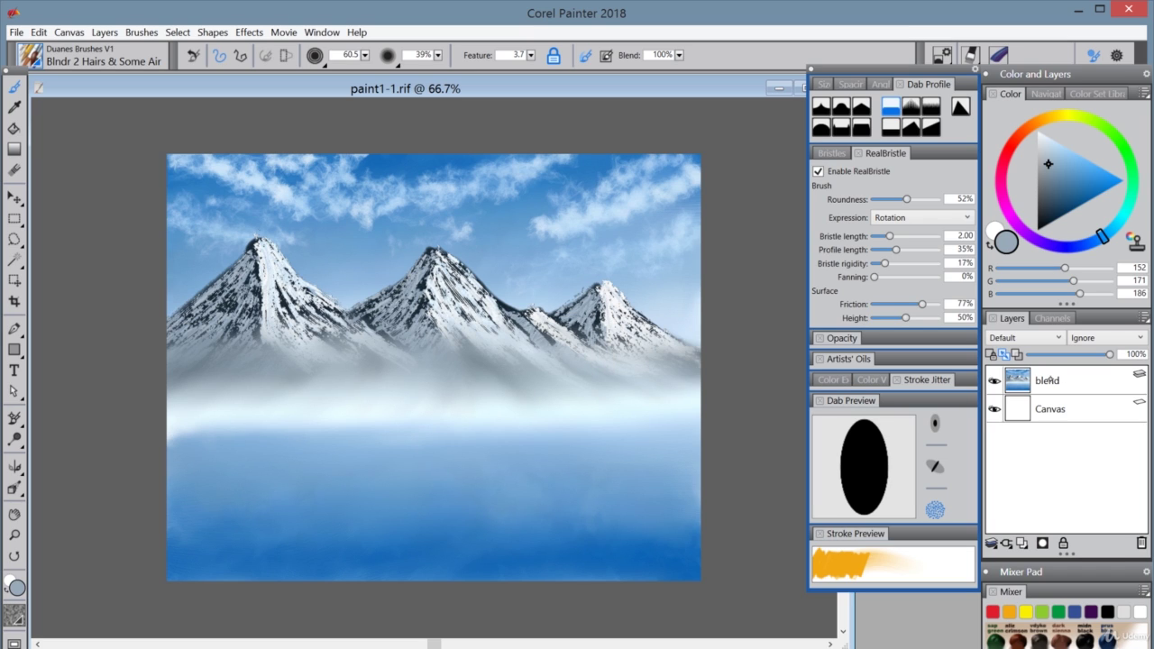
- Rename the collapsed layer as "mtn"
left_click(1048, 380)
double_click(1048, 380)
type("m")
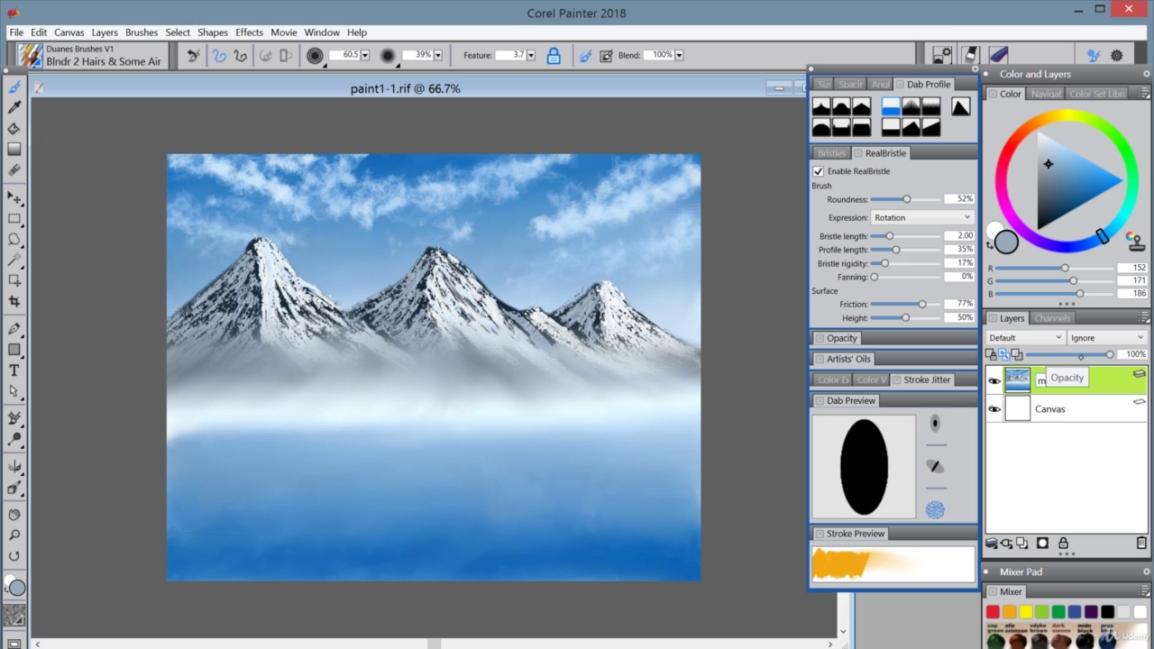
type("o")
type("n")
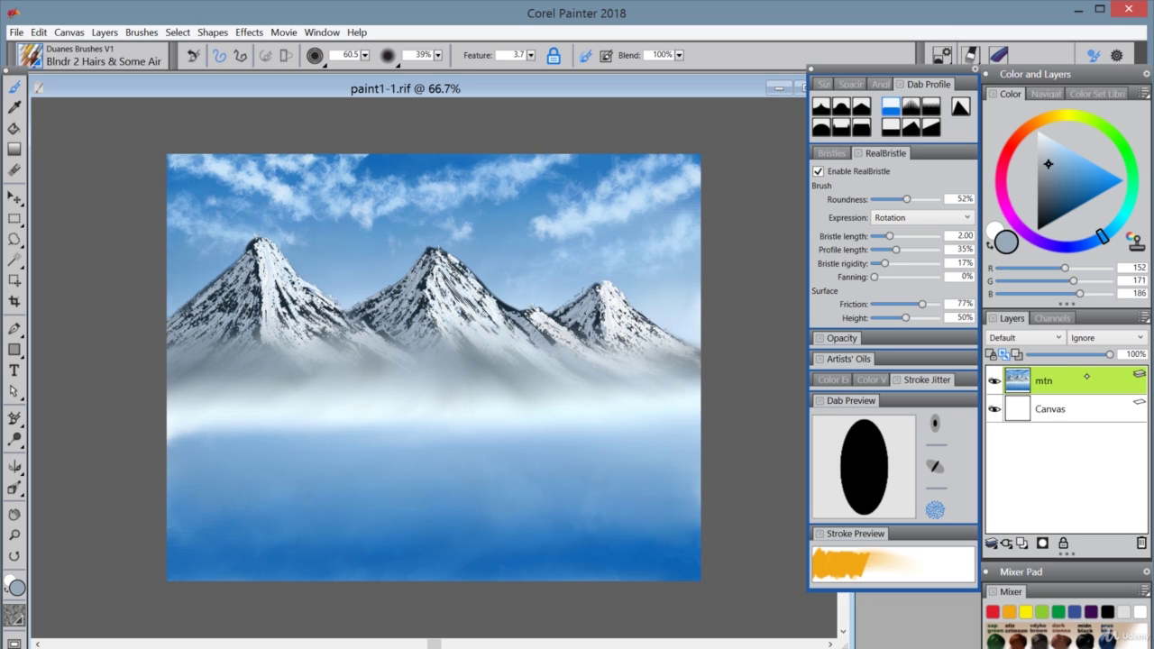
- Save the painting as a new Painter RIFF file named paint1-2.rif in the same folder
left_click(17, 32)
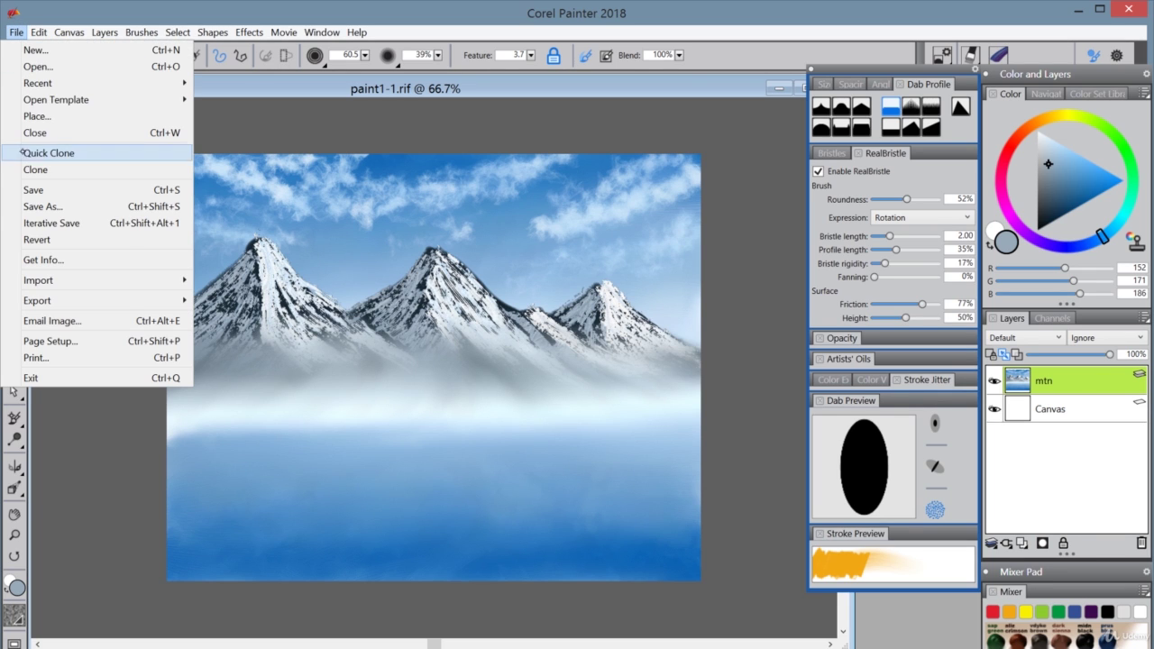
left_click(65, 207)
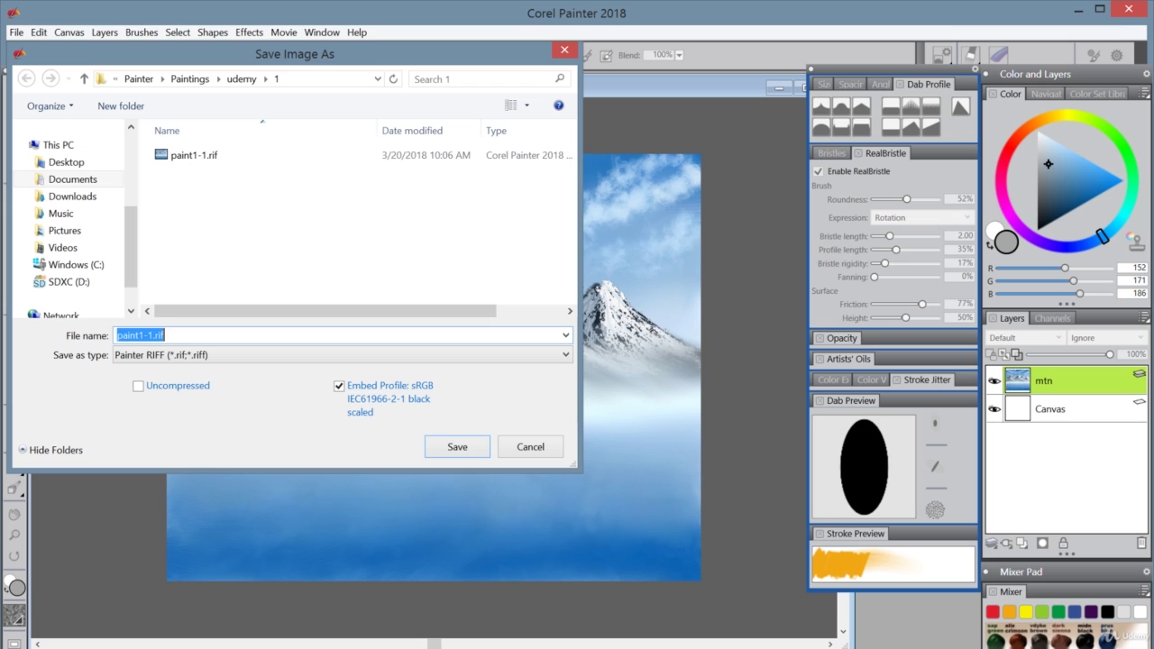
left_click(152, 336)
key("BackSpace")
key("BackSpace")
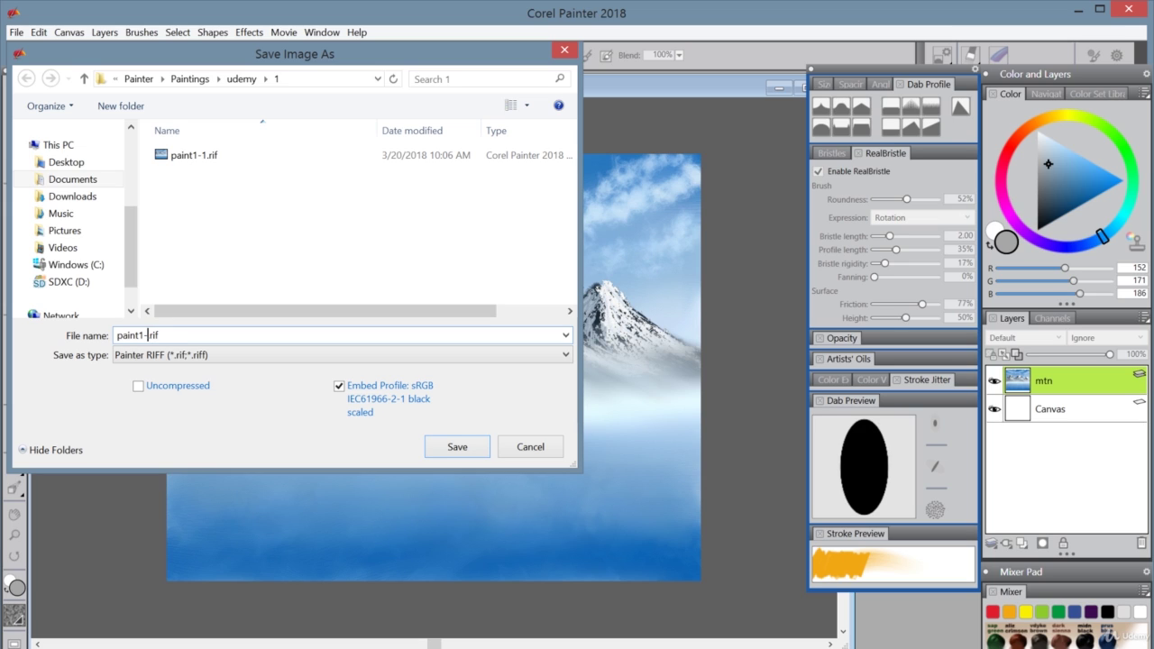
type("2.")
key("Return")
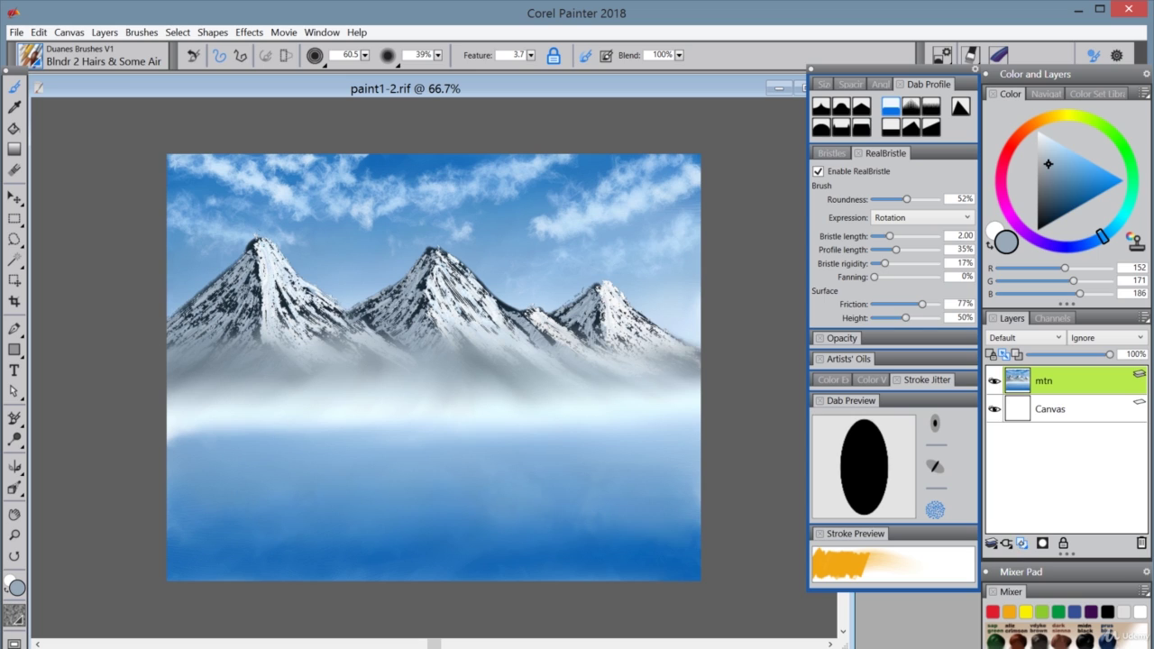
- Add a new empty layer above the mtn layer
left_click(1022, 543)
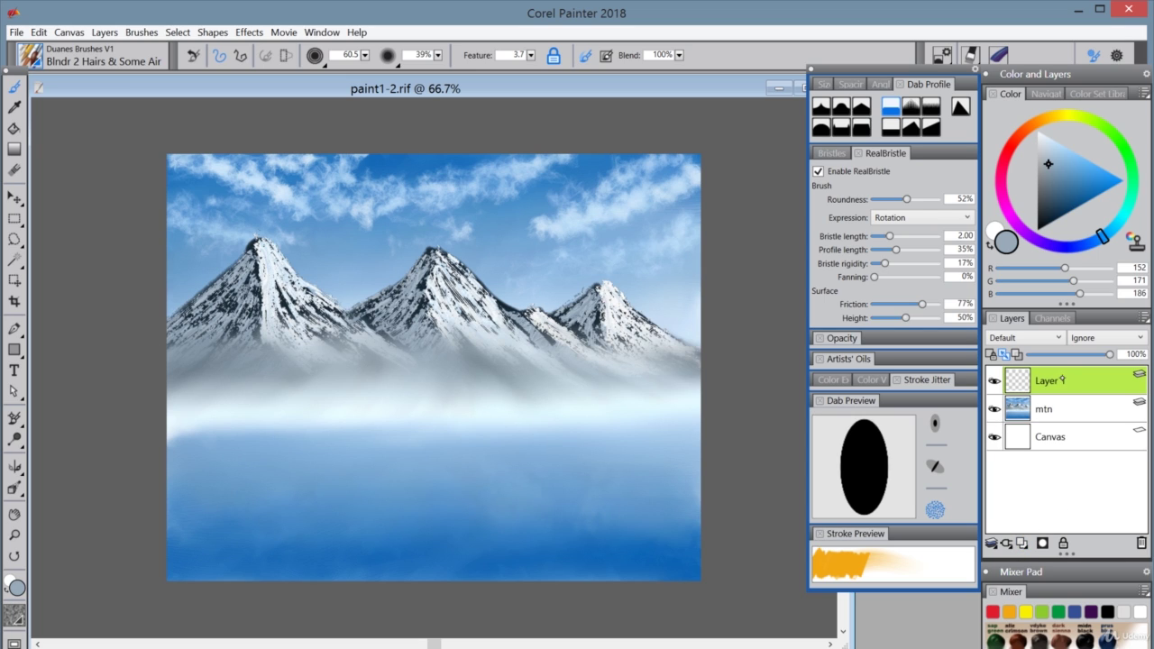